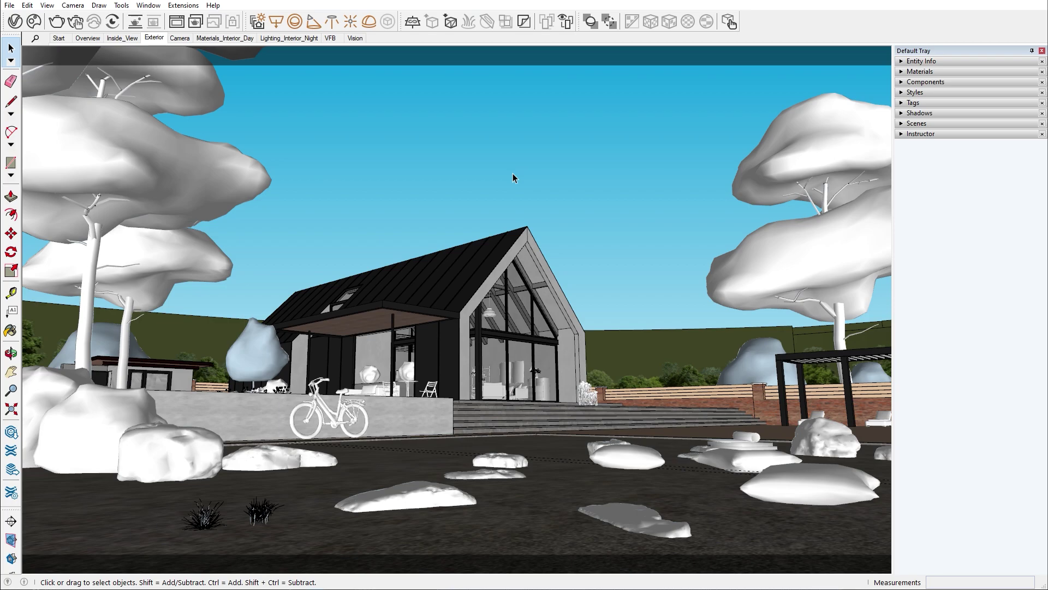
- Switch to the interior daytime living-room scene, start Interactive Render and set SunLight intensity to 1.5
click(225, 38)
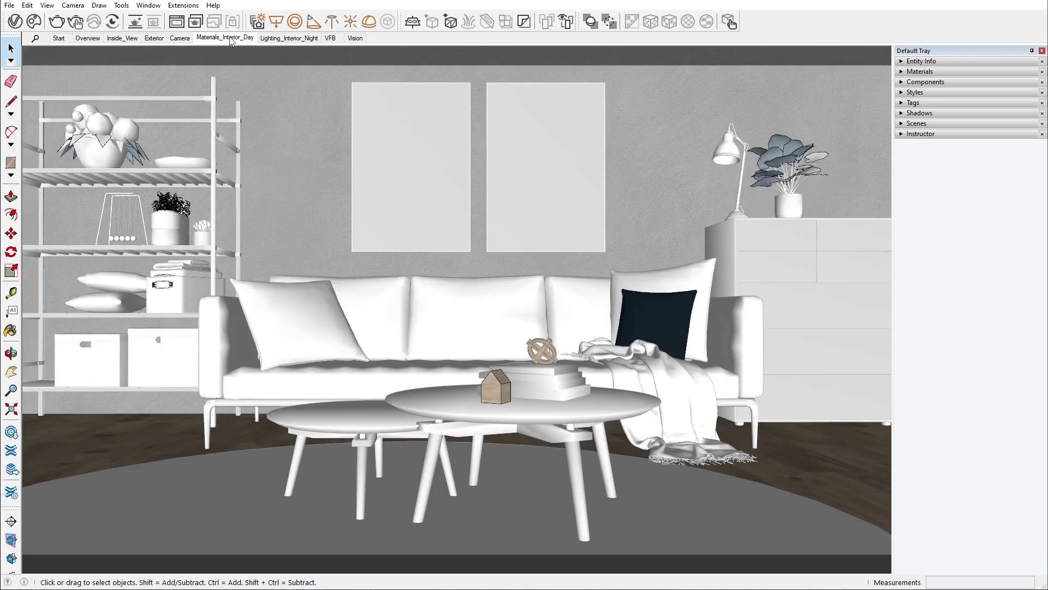
click(75, 22)
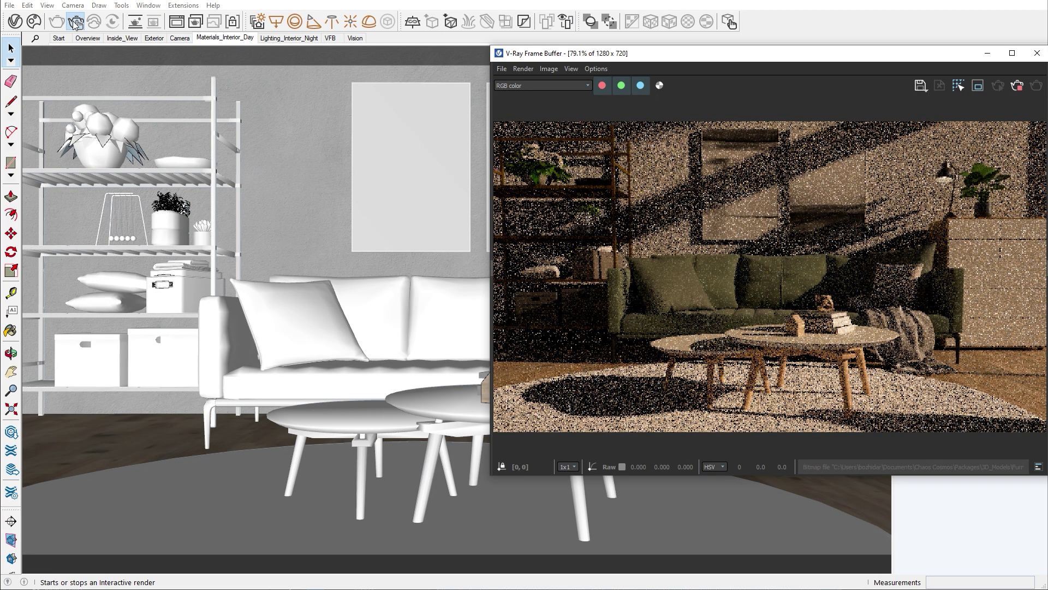
click(15, 22)
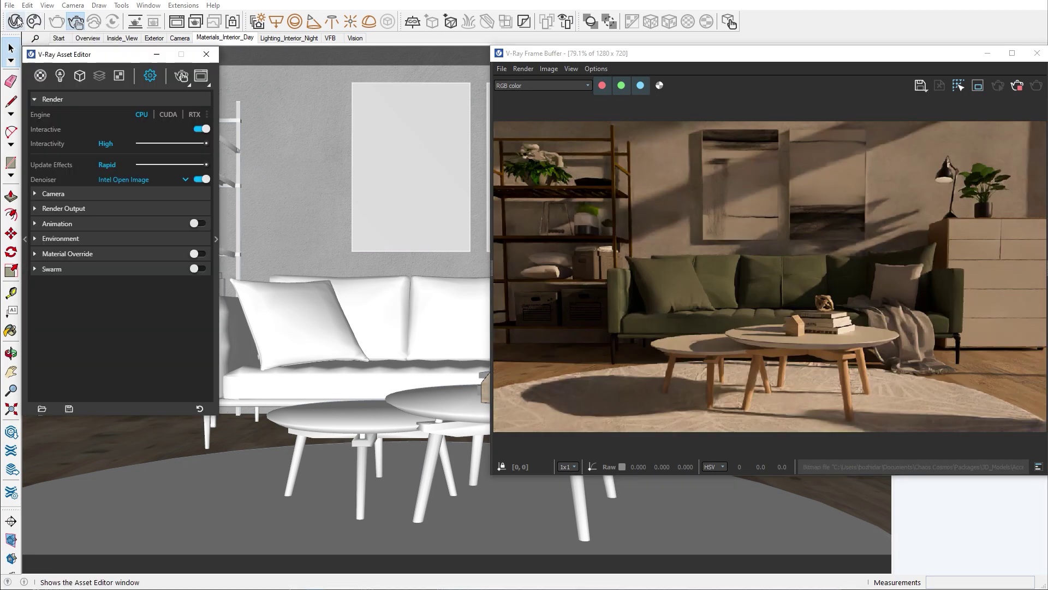
click(60, 75)
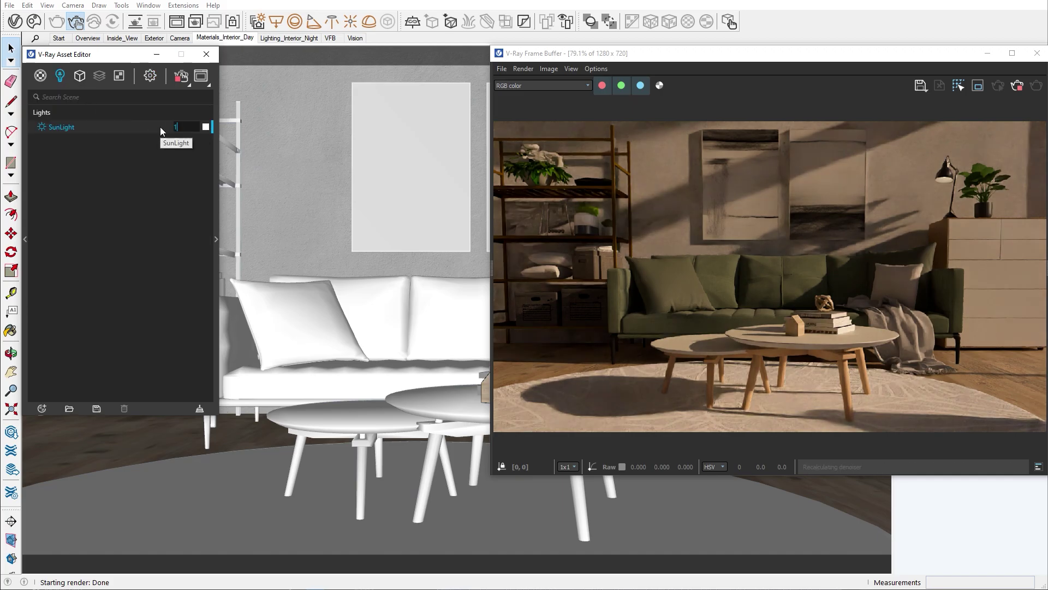
text(1.5)
key(Return)
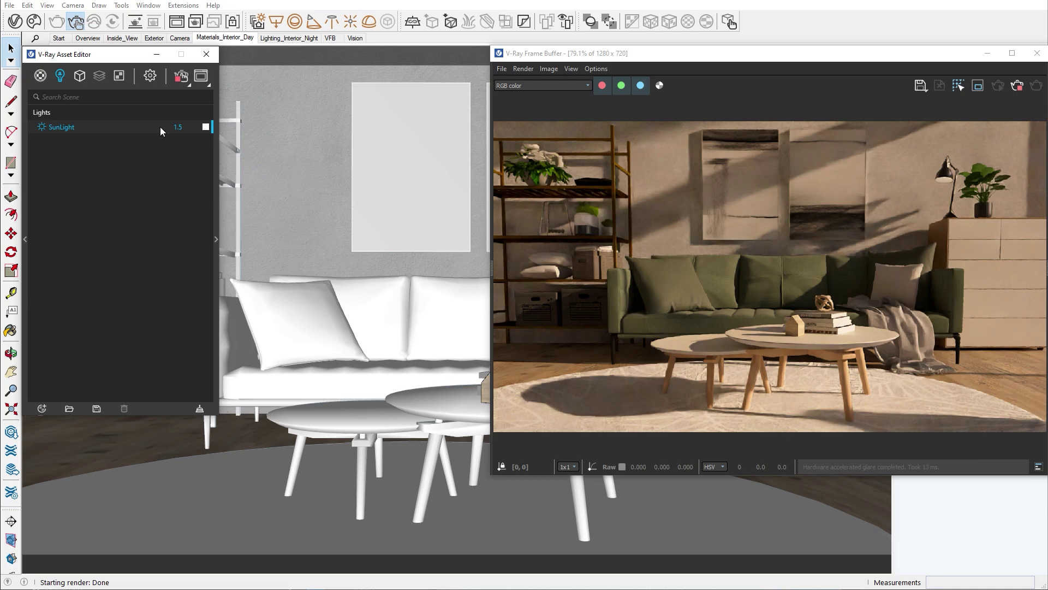
- Copy the environment background HDR texture, then uncheck the environment Background
click(155, 77)
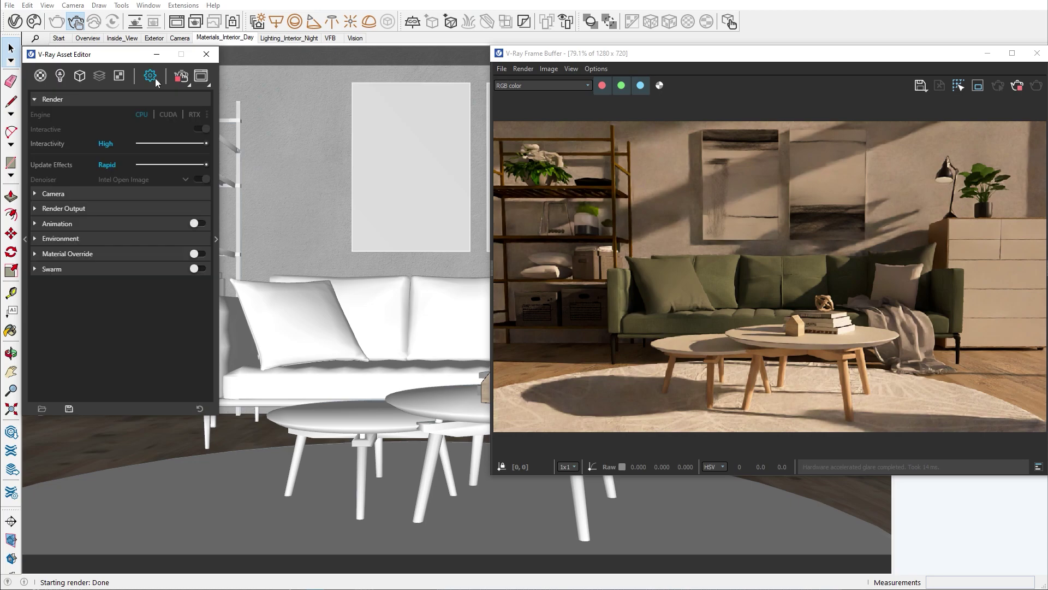
click(128, 238)
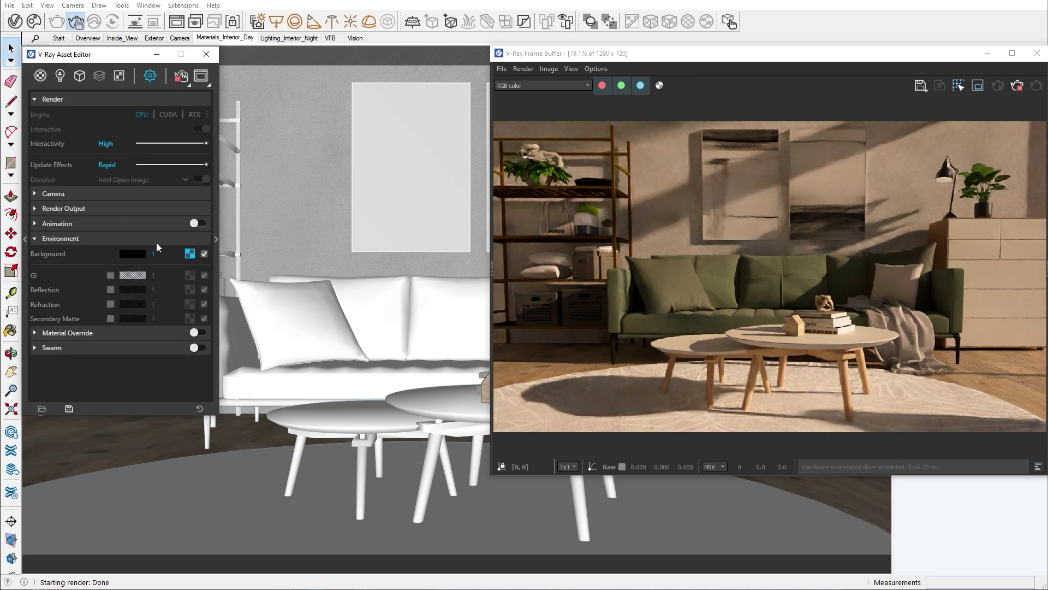
right_click(192, 254)
click(181, 263)
click(204, 255)
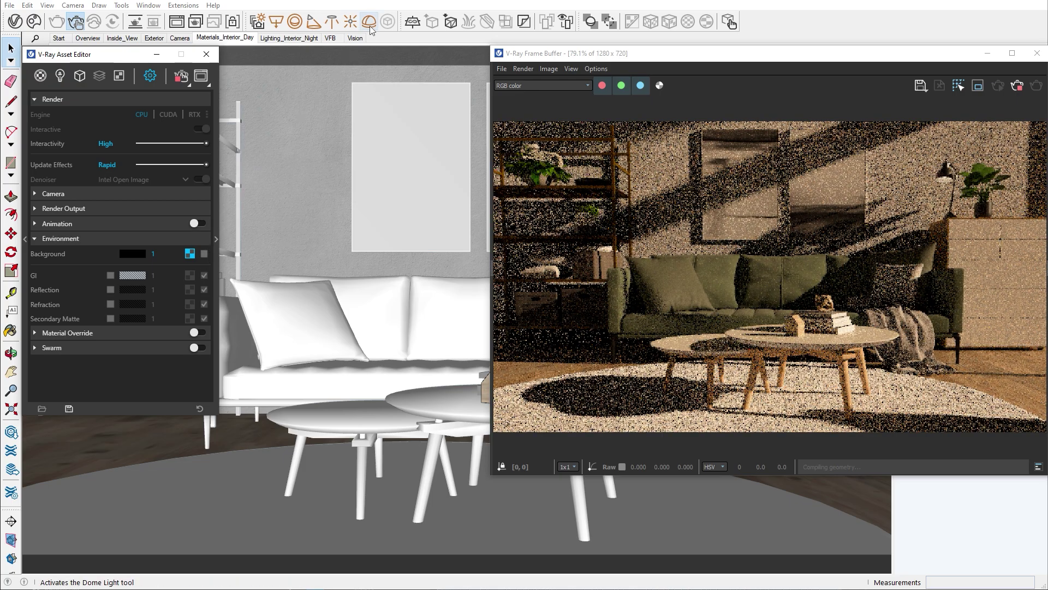
- Place a Dome Light on the floor and open its parameters in the lights list
click(369, 21)
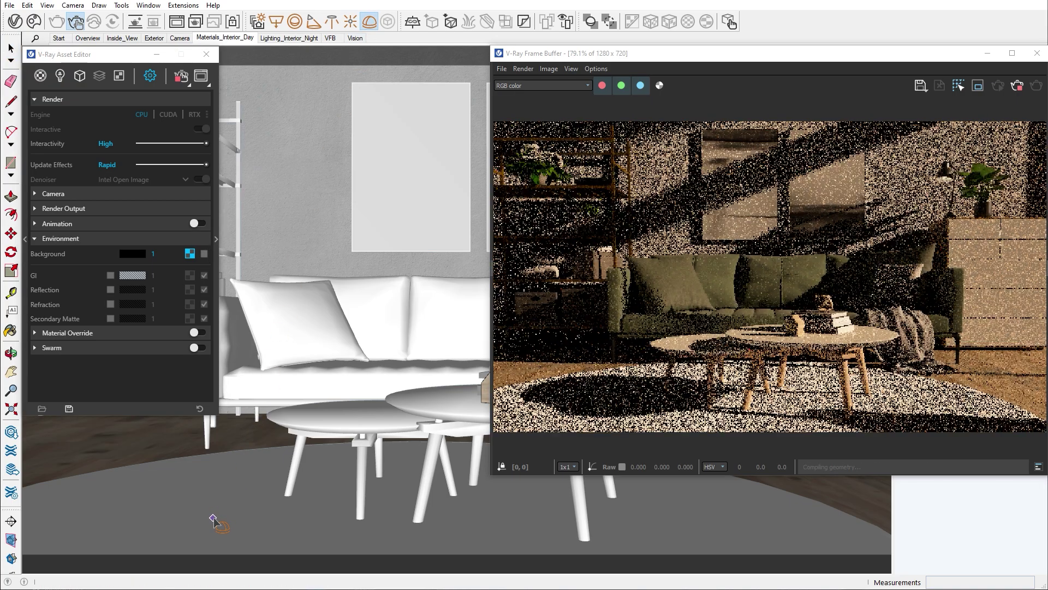
click(213, 518)
click(160, 428)
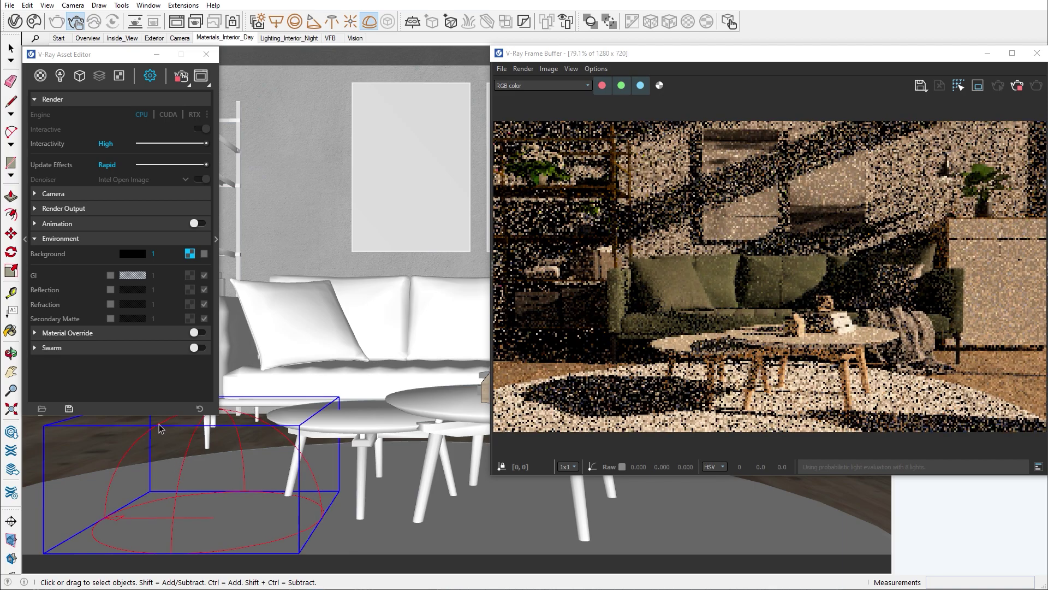
click(60, 76)
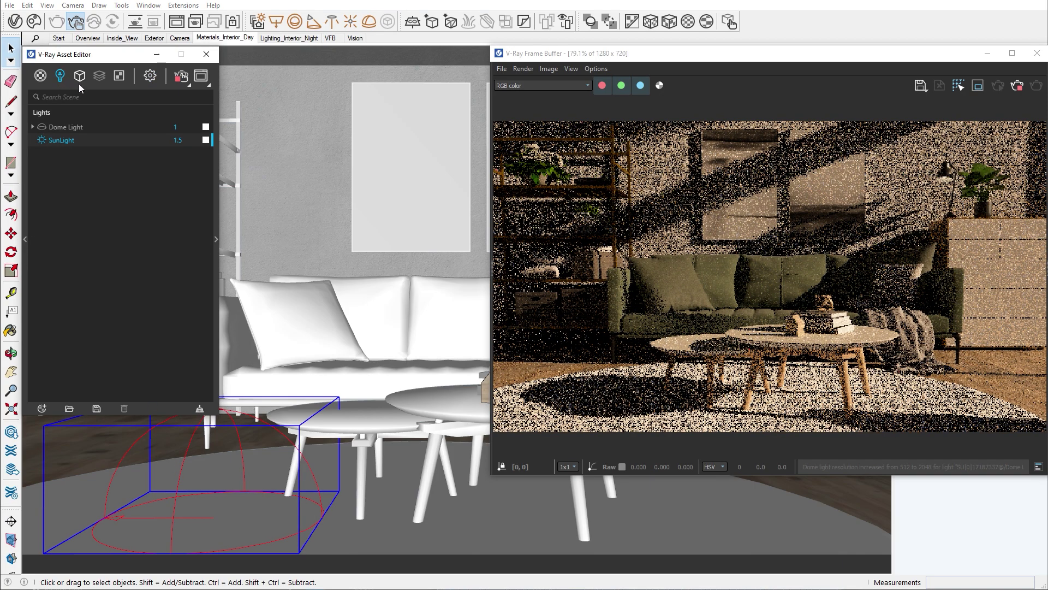
click(170, 126)
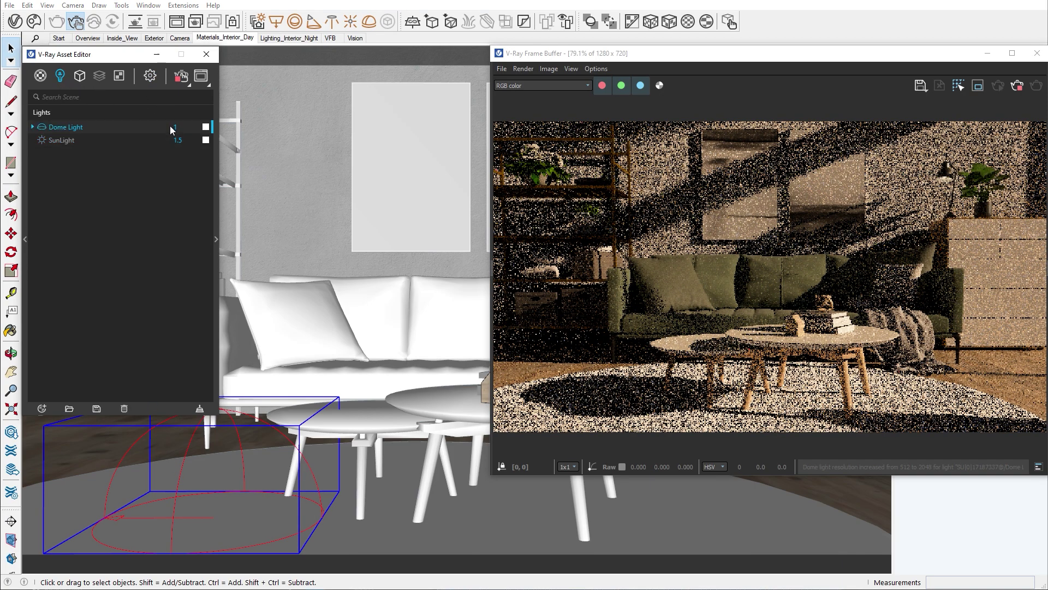
click(215, 241)
- Paste the HDR as an instance into the dome's Color/Texture slot and set intensity to 4
right_click(413, 242)
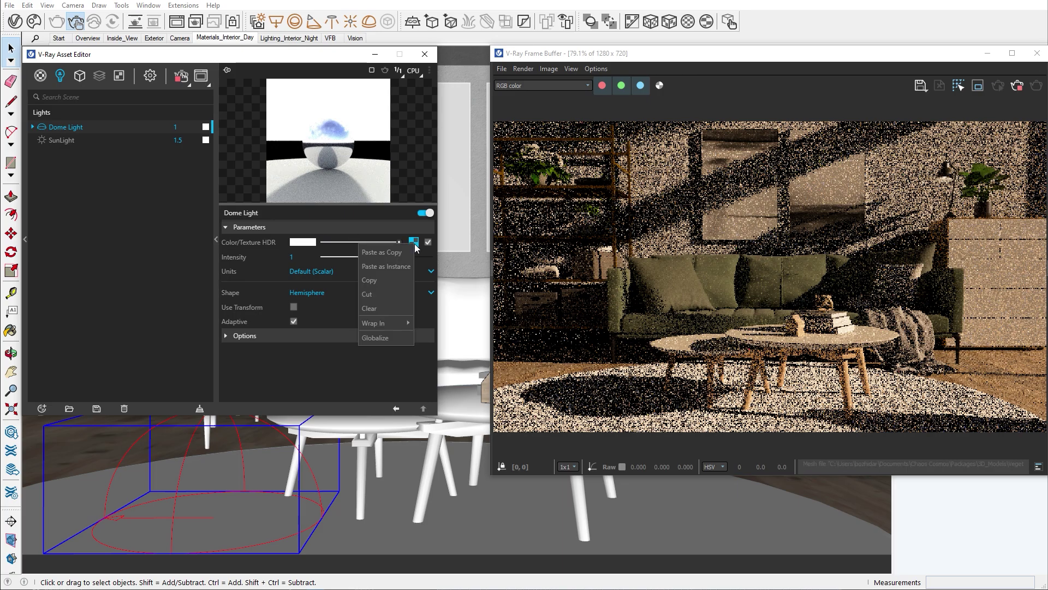
click(396, 266)
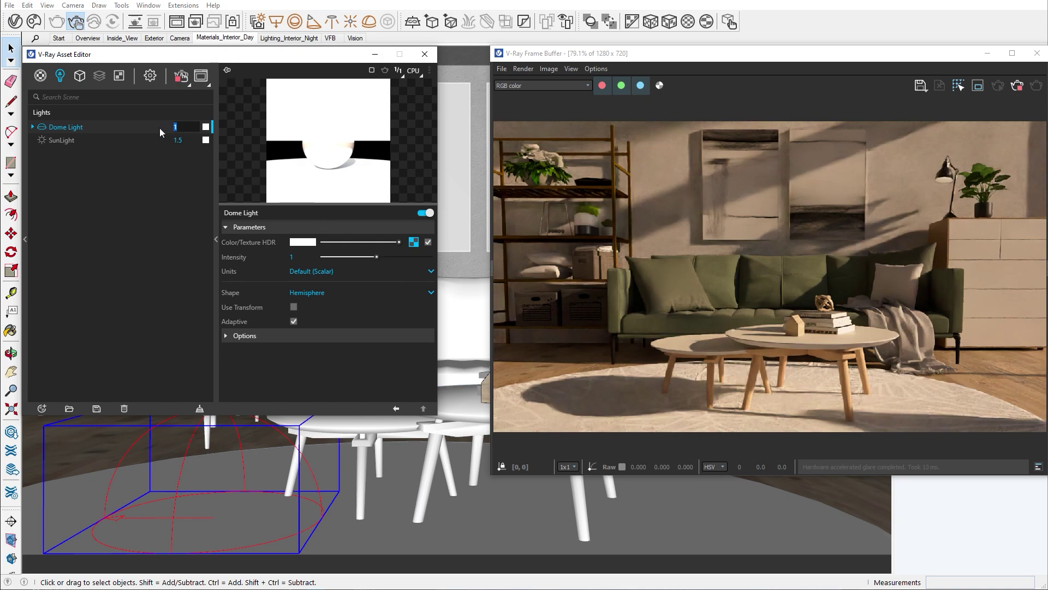
text(4)
key(Return)
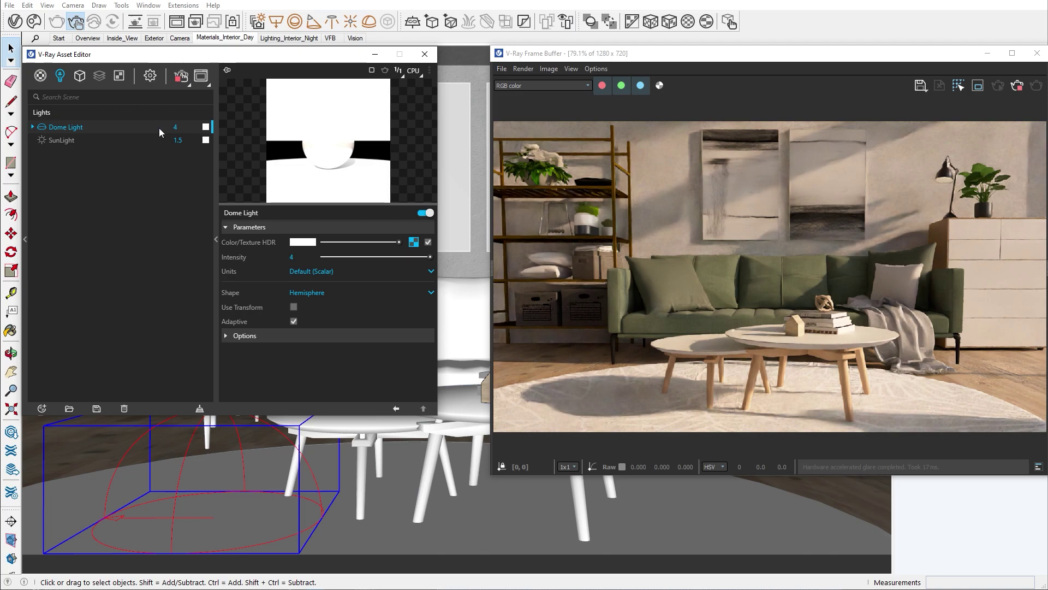
click(215, 220)
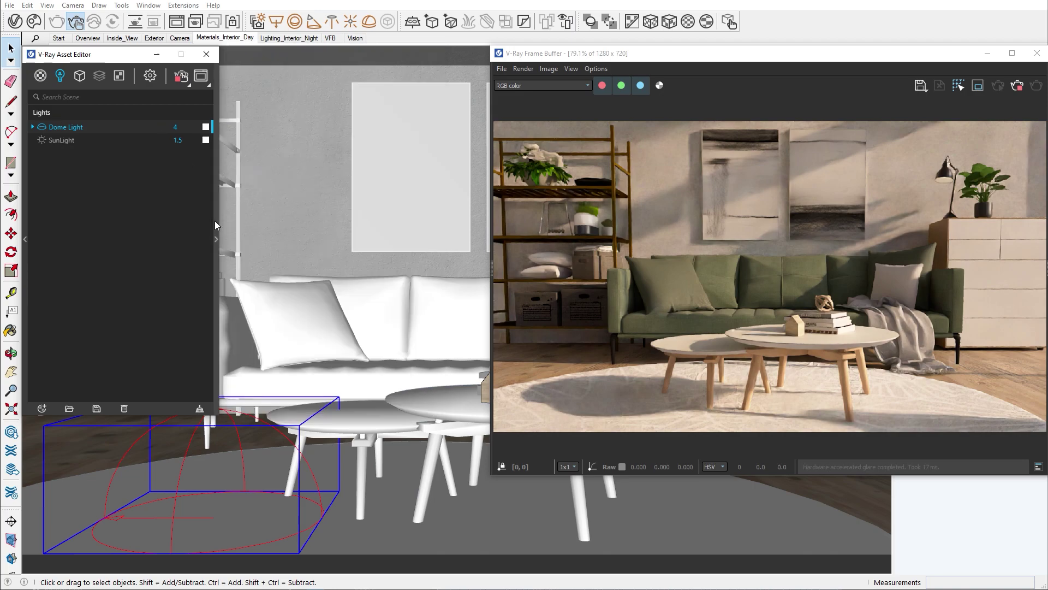
- Select the Pillow 003 velvet material and expand its sheen settings
click(295, 323)
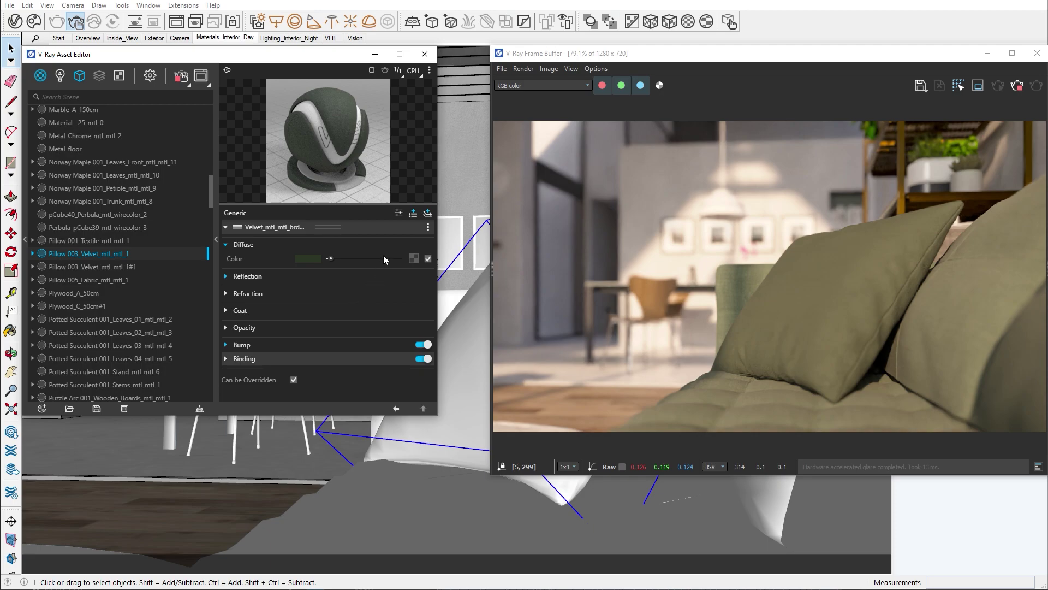
click(398, 212)
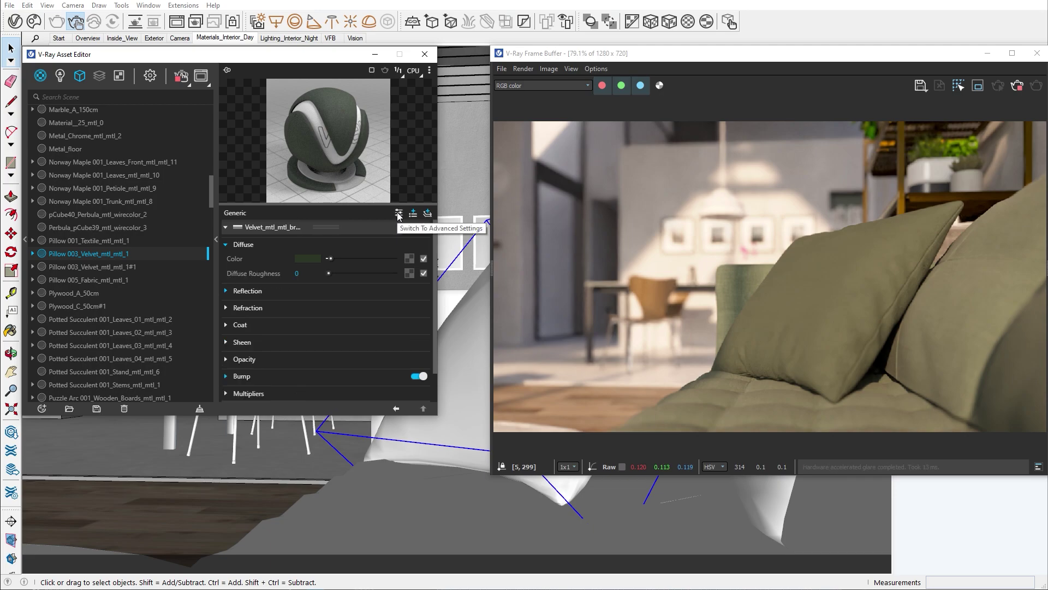
click(293, 343)
- Set the pillow's sheen colour to light grey 0.695 and sheen glossiness to 0.79
drag(330, 356, 375, 356)
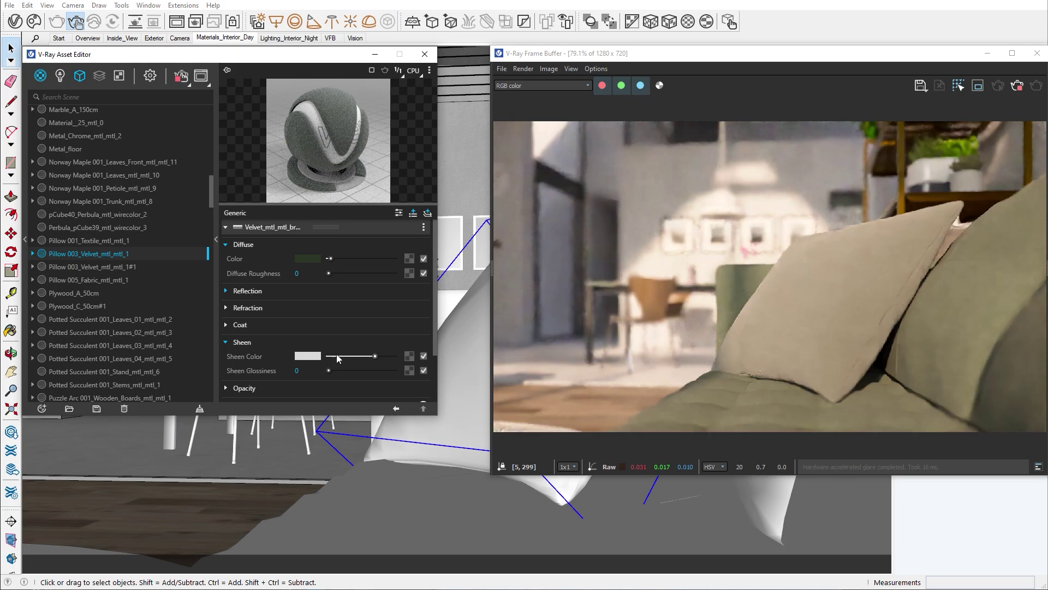
click(308, 357)
drag(222, 405, 250, 396)
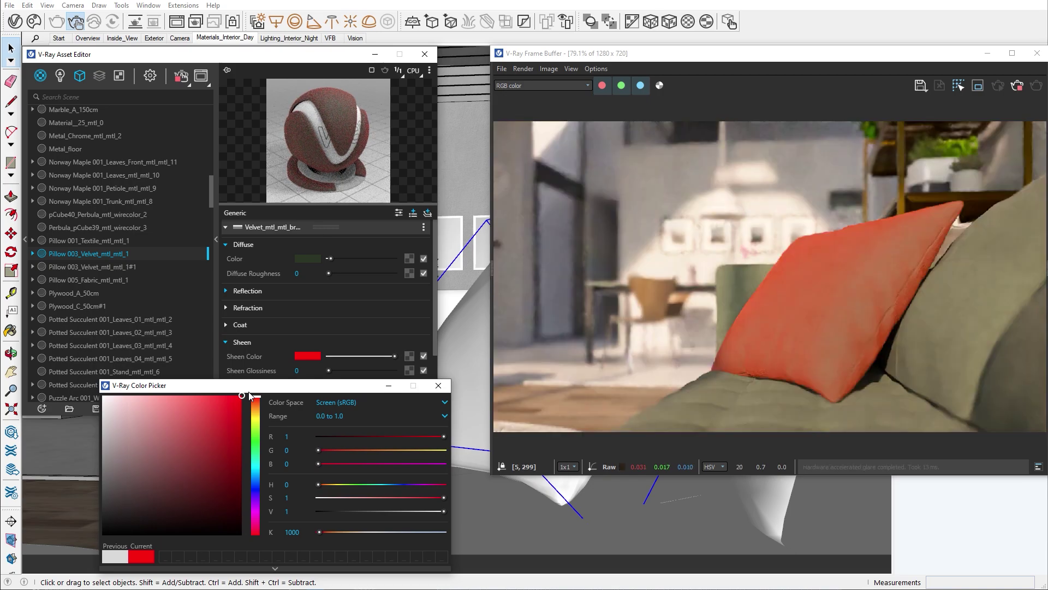
drag(238, 395, 72, 438)
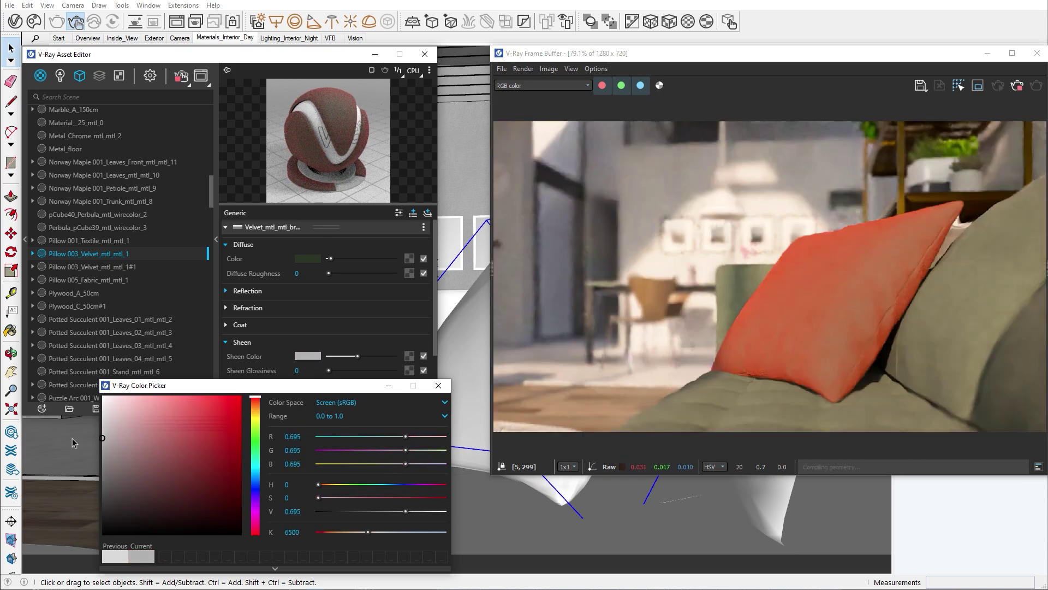
click(438, 386)
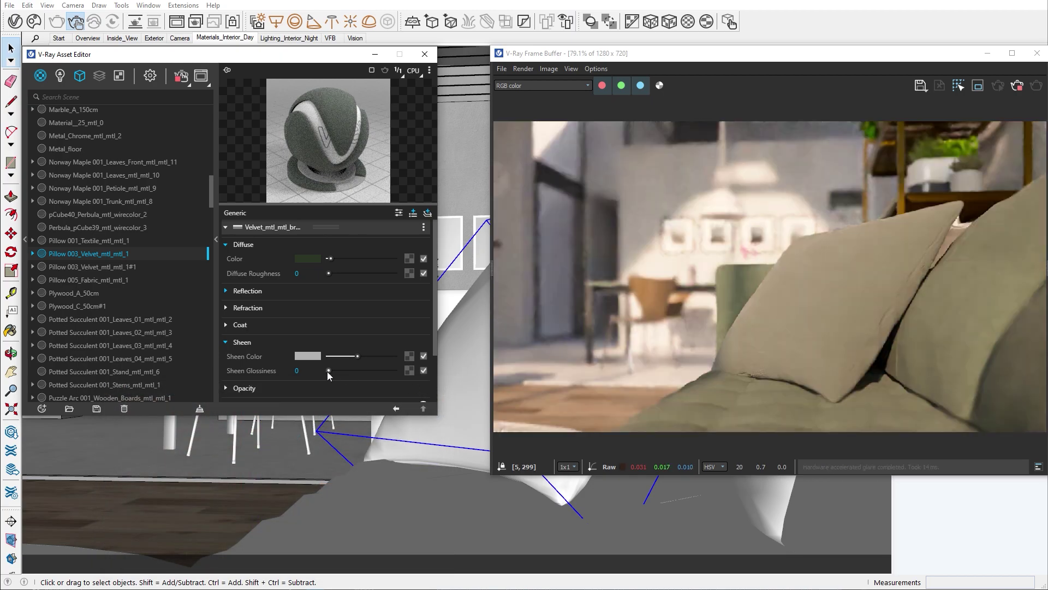
drag(327, 371, 381, 370)
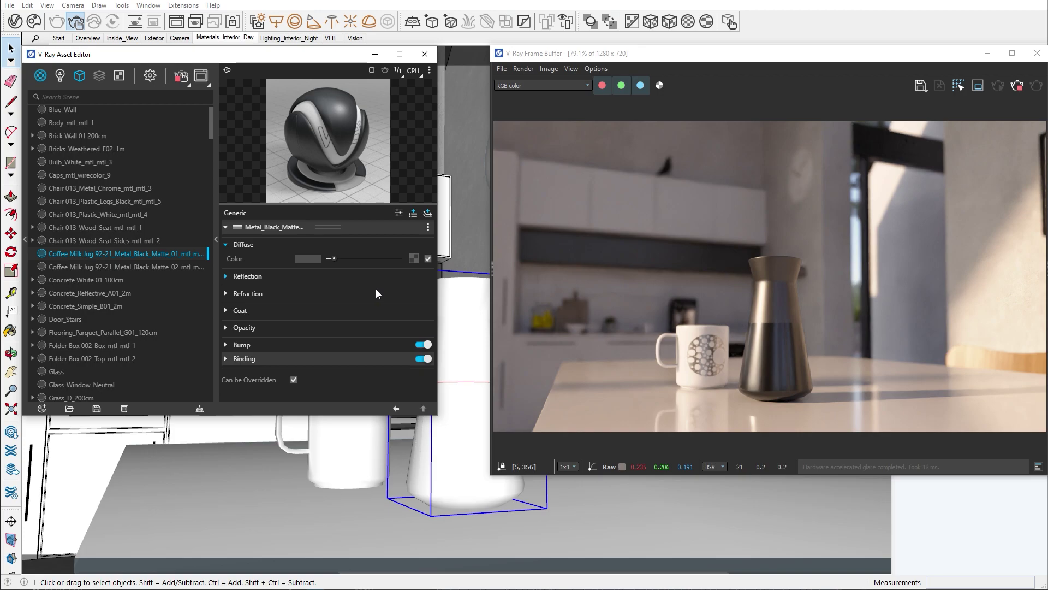
- Enable Region Render and limit rendering to a region around the coffee jug
click(978, 87)
click(410, 286)
drag(841, 216, 725, 416)
- Give the jug's metal a light grey coat with amount 0.4 and IOR 4.31
click(303, 310)
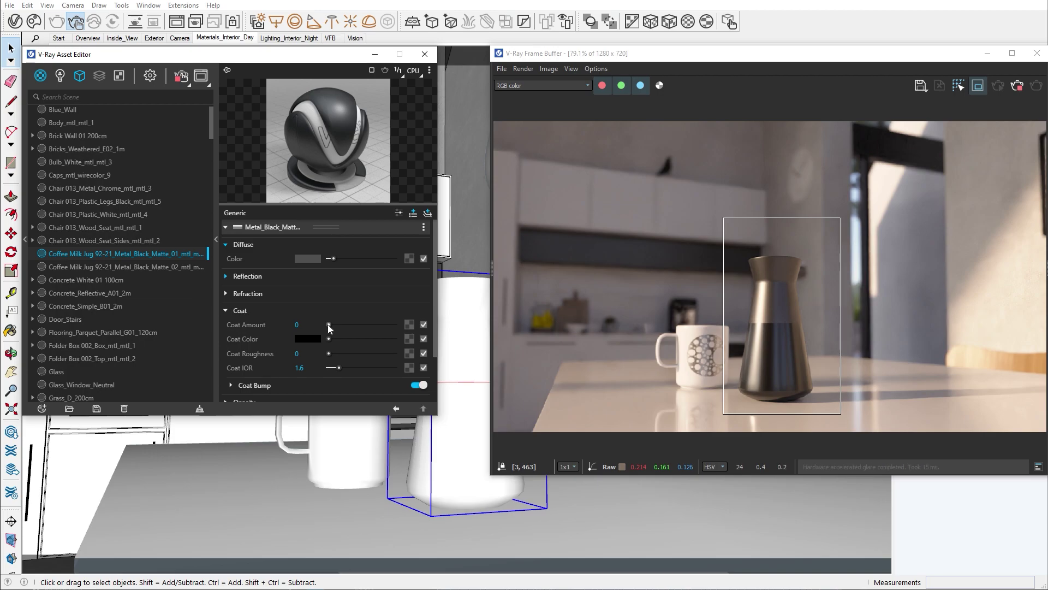
drag(329, 326, 380, 329)
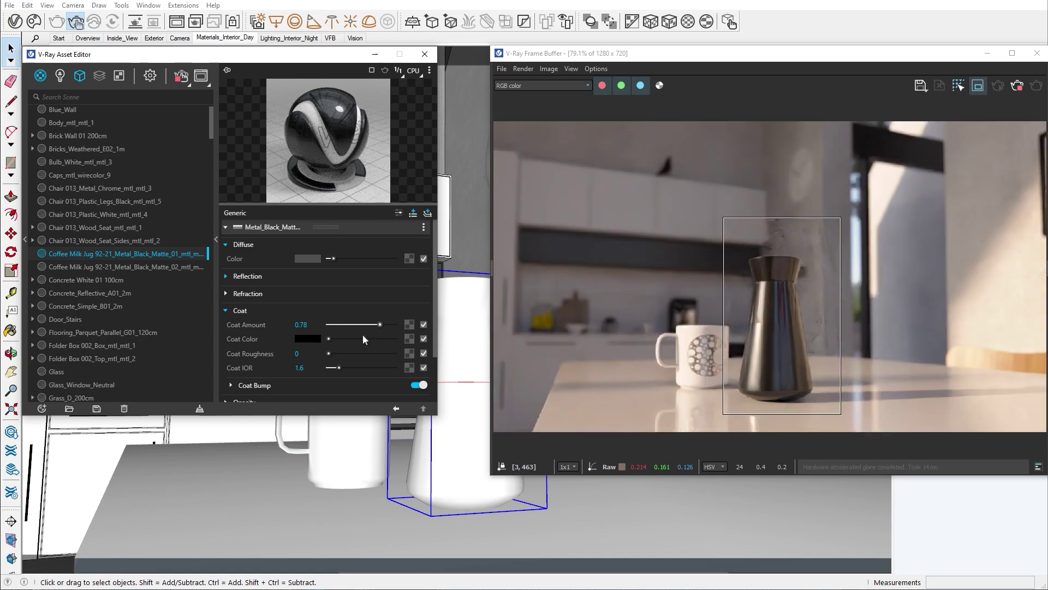
drag(339, 339, 369, 339)
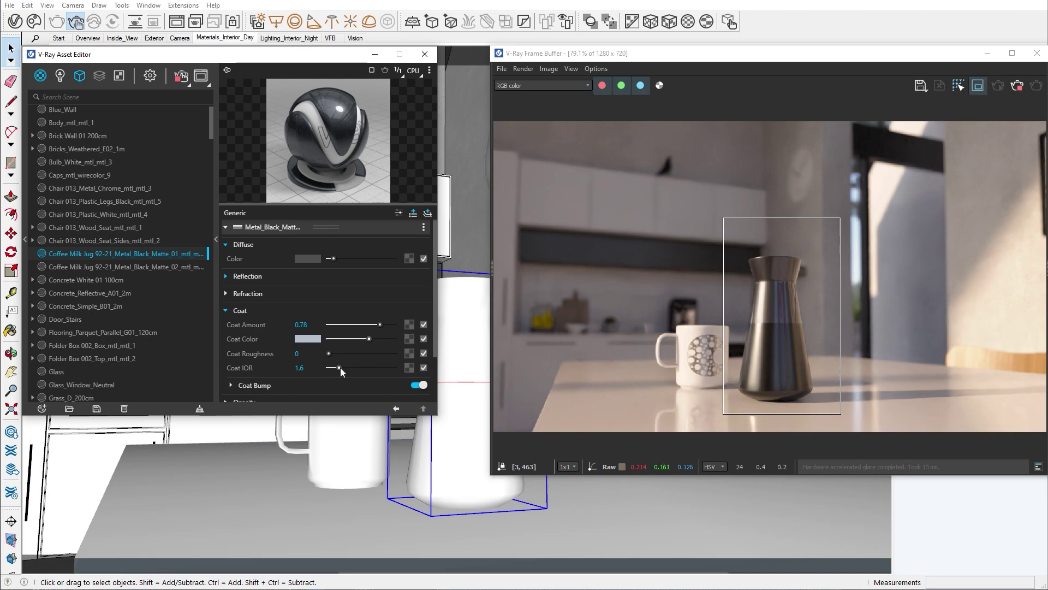
click(357, 368)
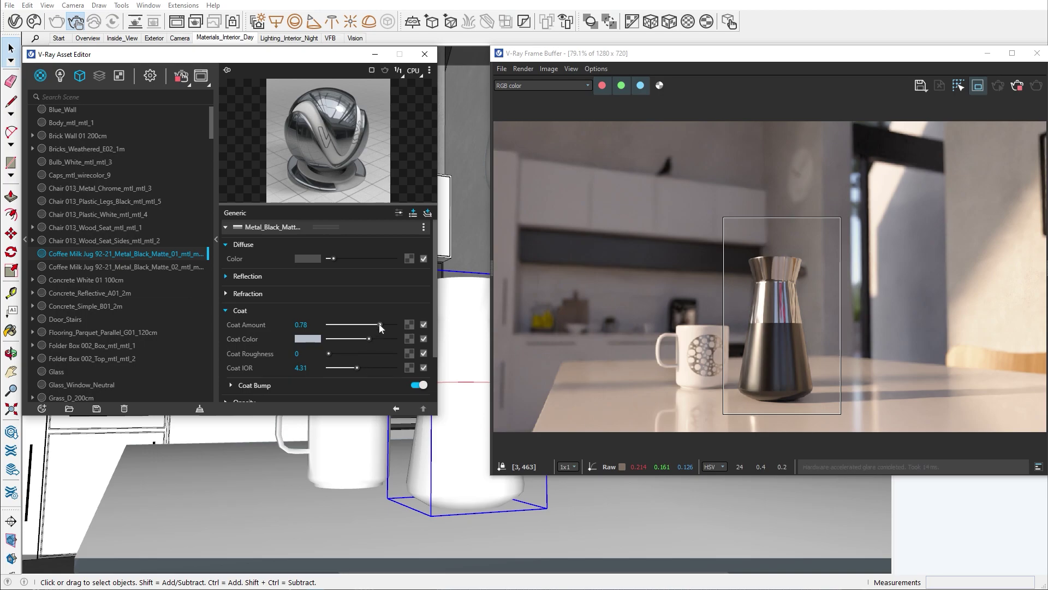
drag(381, 327, 355, 328)
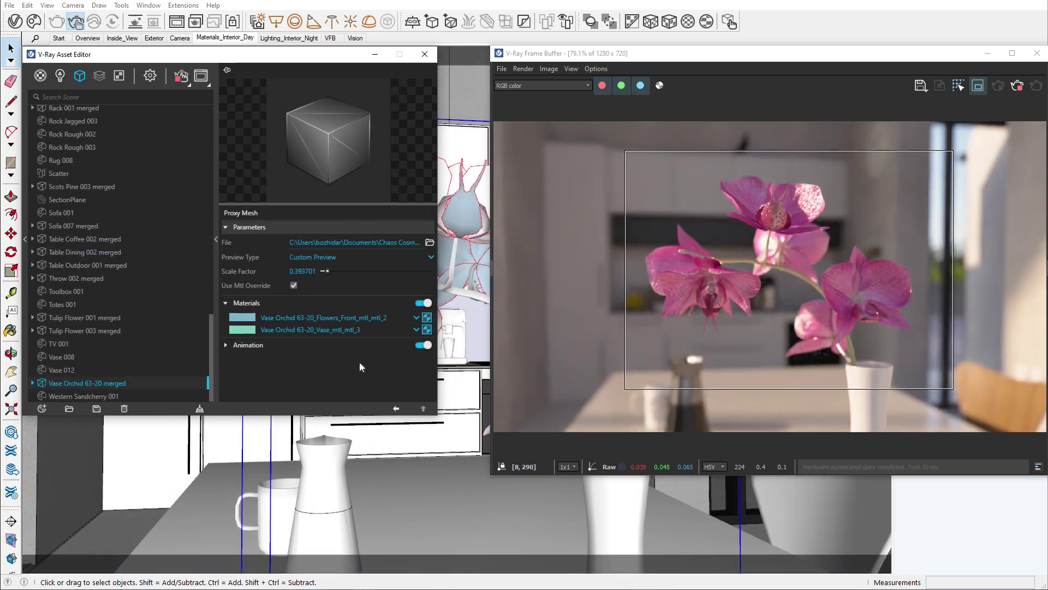
- Create a Two Sided material with Vase Orchid Flowers Front as its front material
click(45, 408)
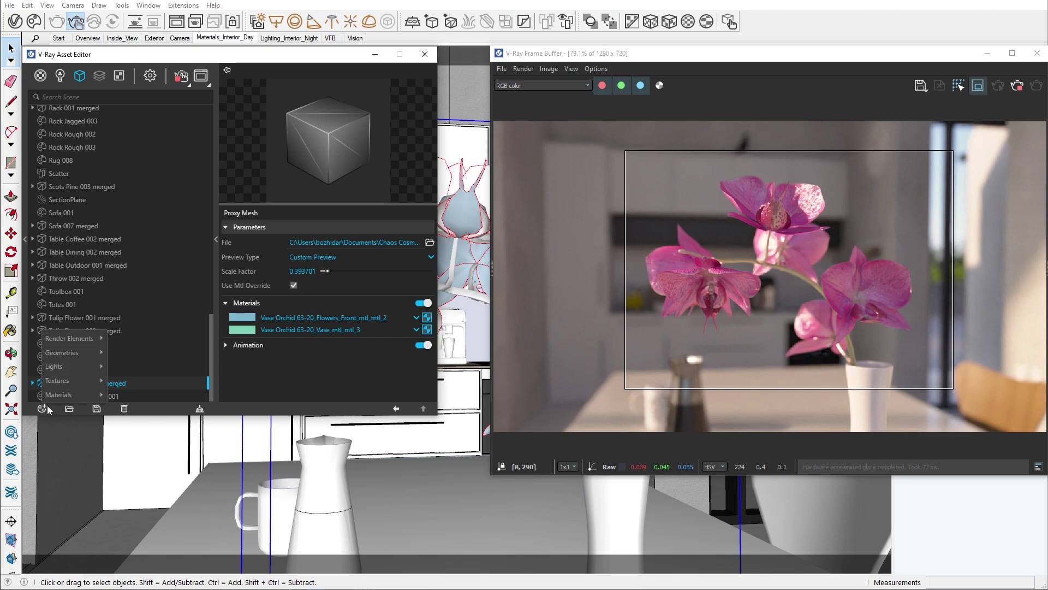
mouse_move(103, 395)
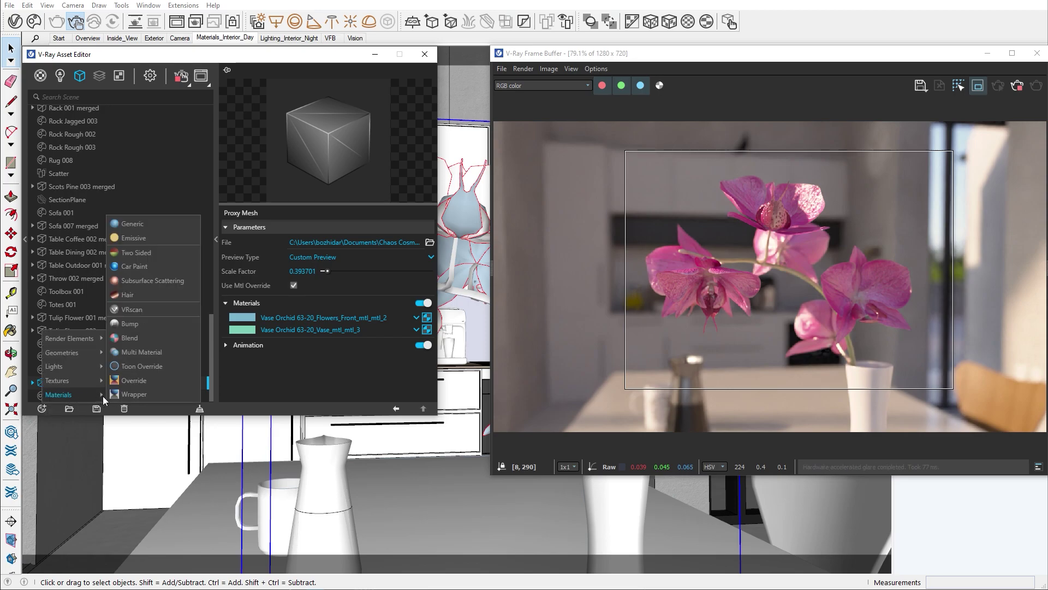
click(146, 254)
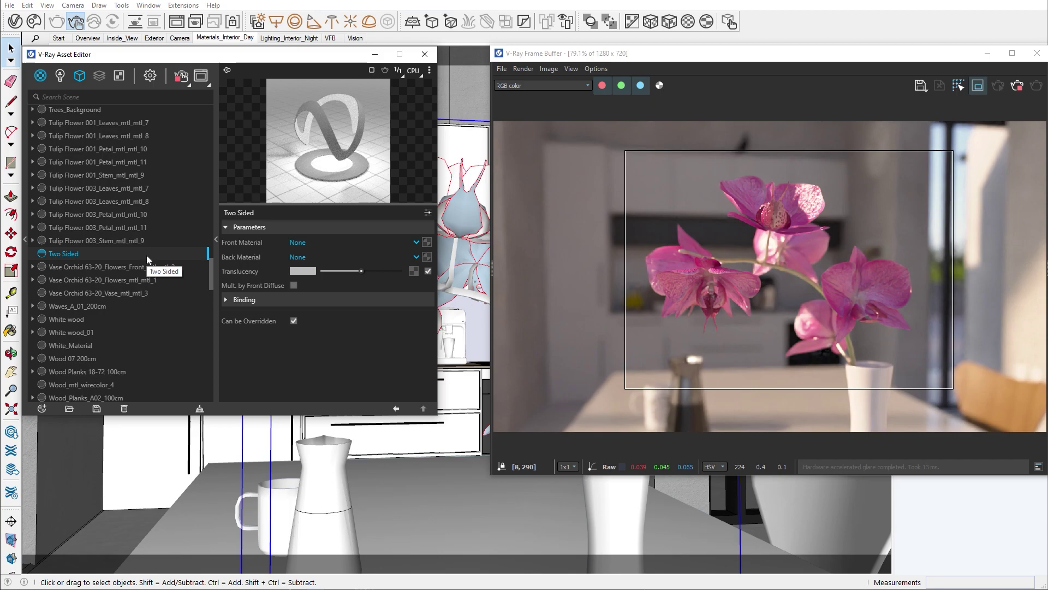
click(301, 240)
scroll(376, 352, down, 10)
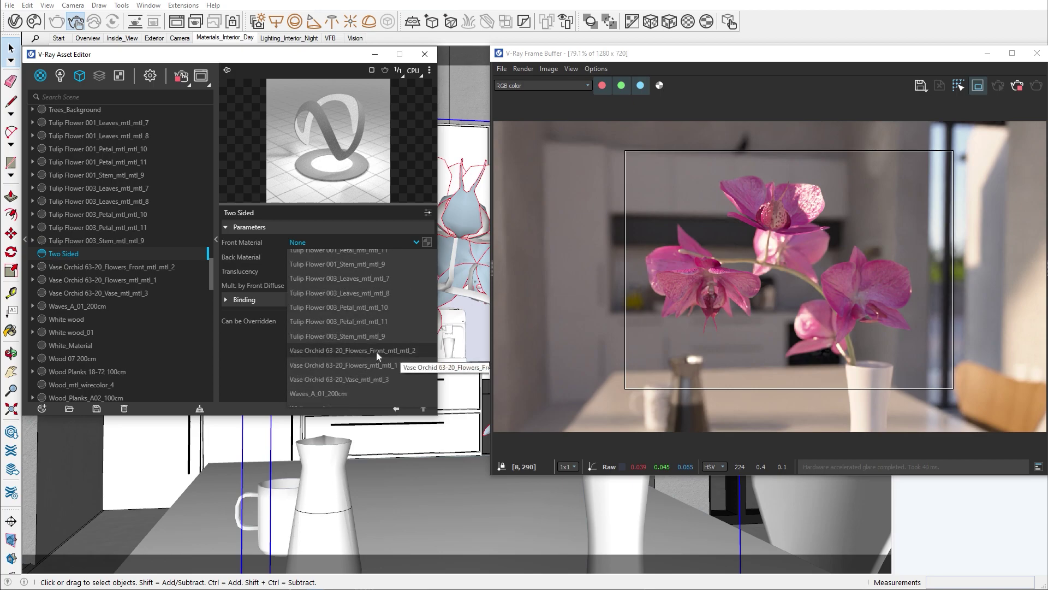
click(376, 351)
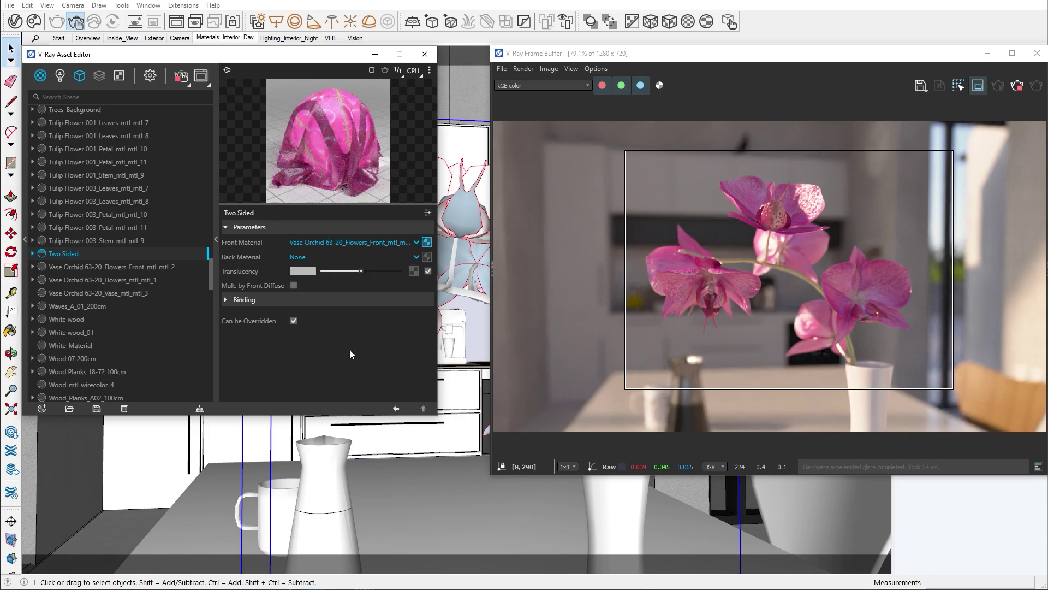
- Assign the Two Sided material to the orchid proxy's petal slot and raise translucency to light grey
click(440, 249)
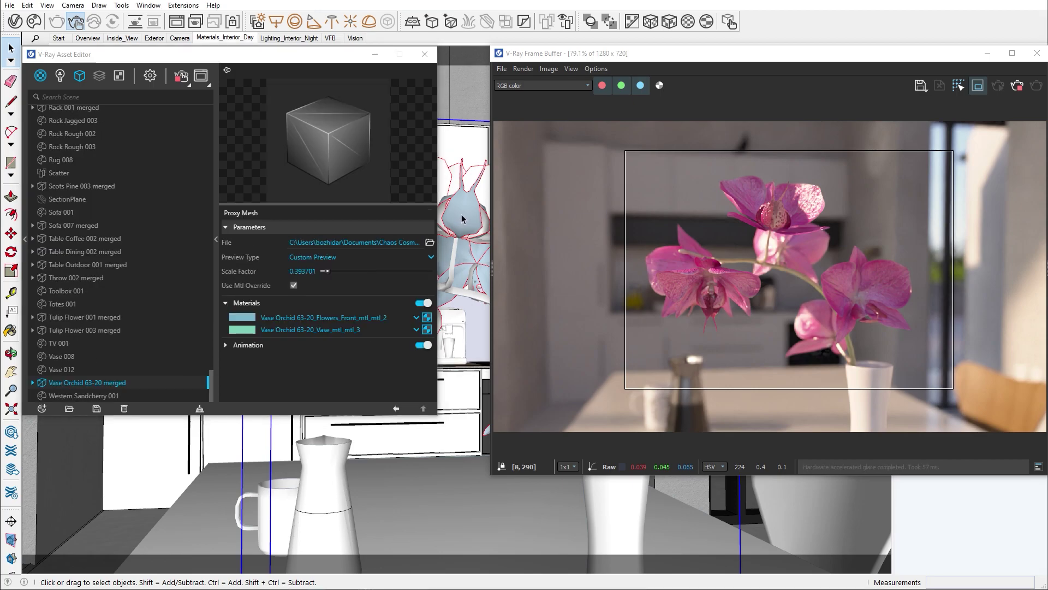
click(401, 317)
click(392, 288)
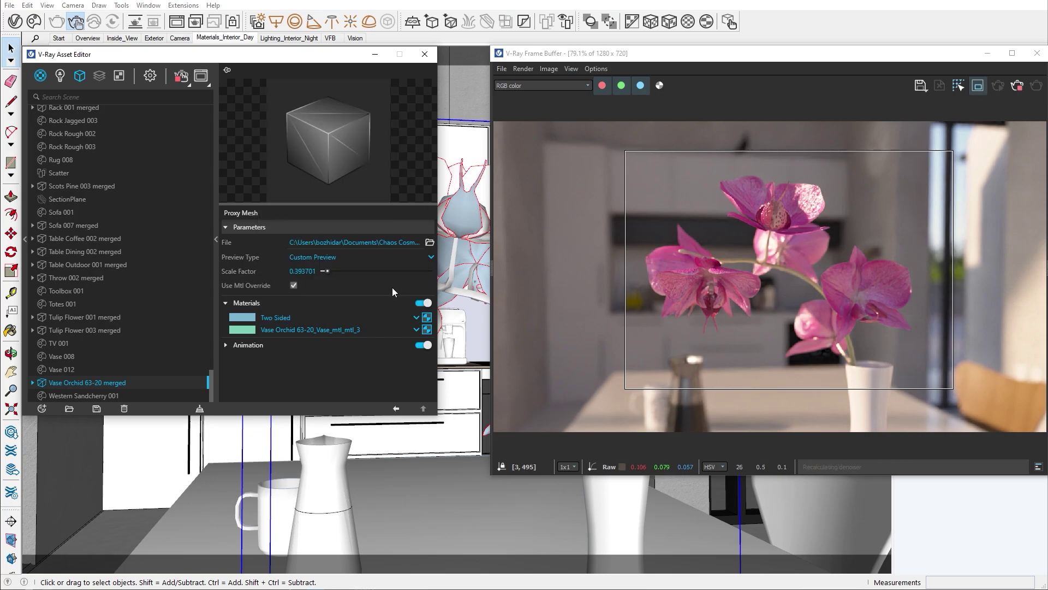
click(427, 318)
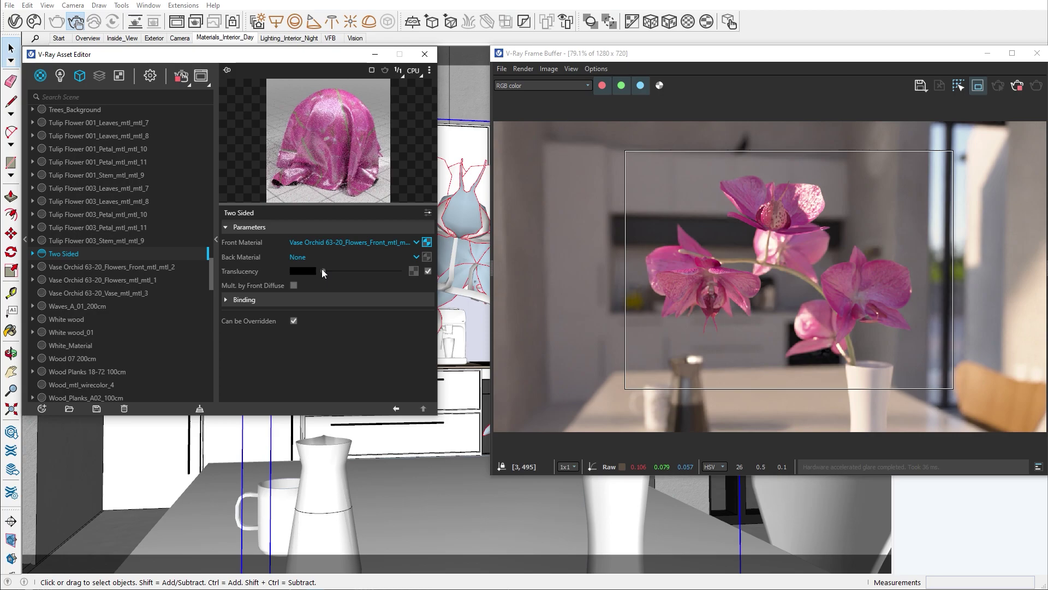
drag(322, 270, 364, 271)
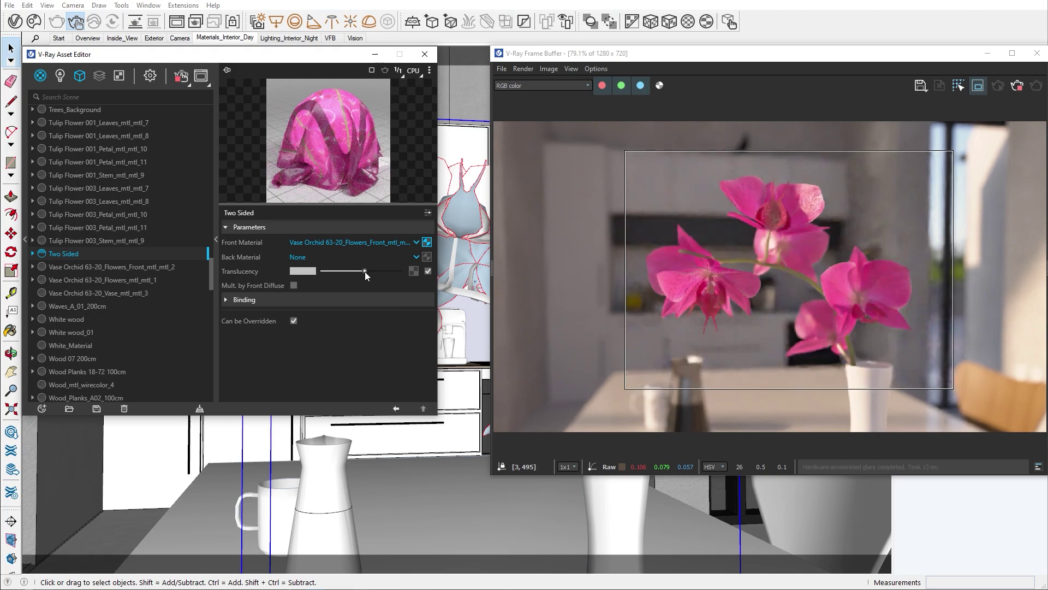